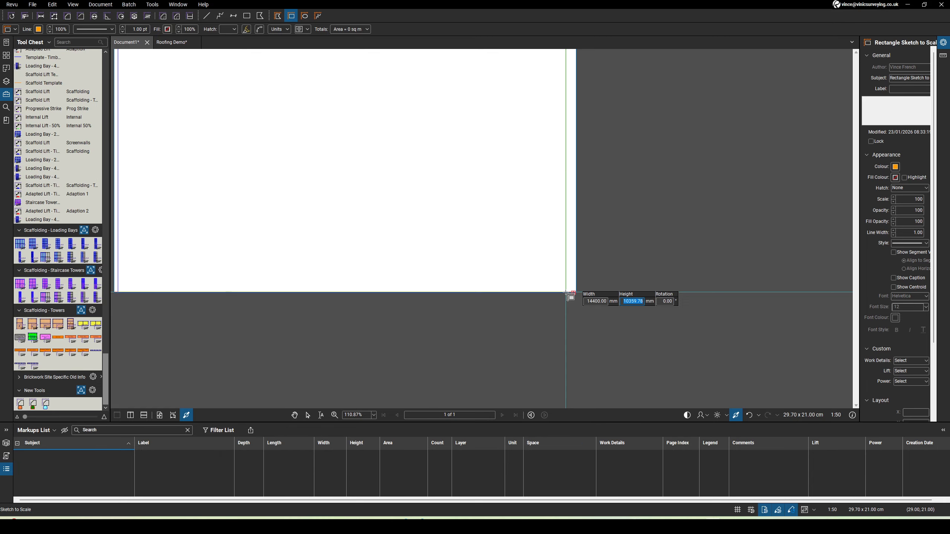
# Step: Set the scaled sketch rectangle's height to 10200 mm and place it on the page
pyautogui.write('10200')
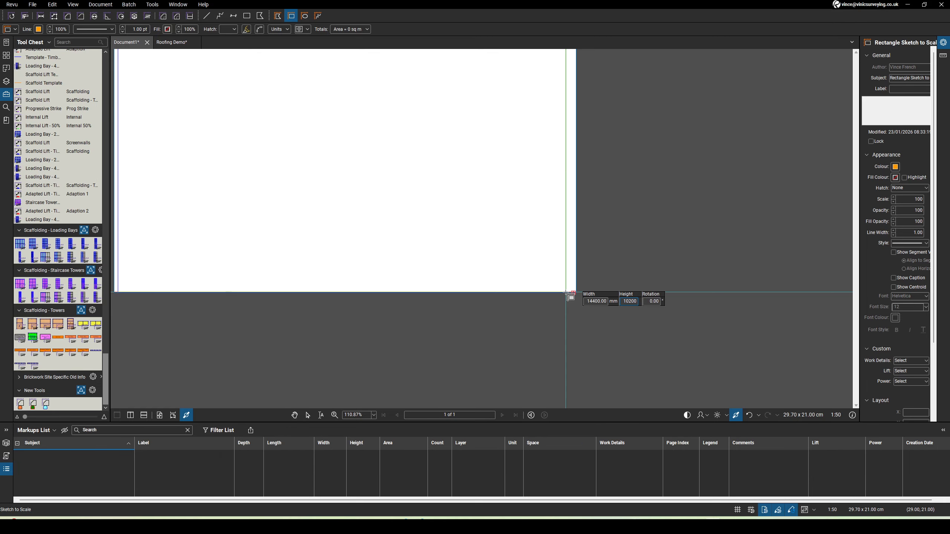
pyautogui.scroll(-2, 565, 293)
pyautogui.press('Return')
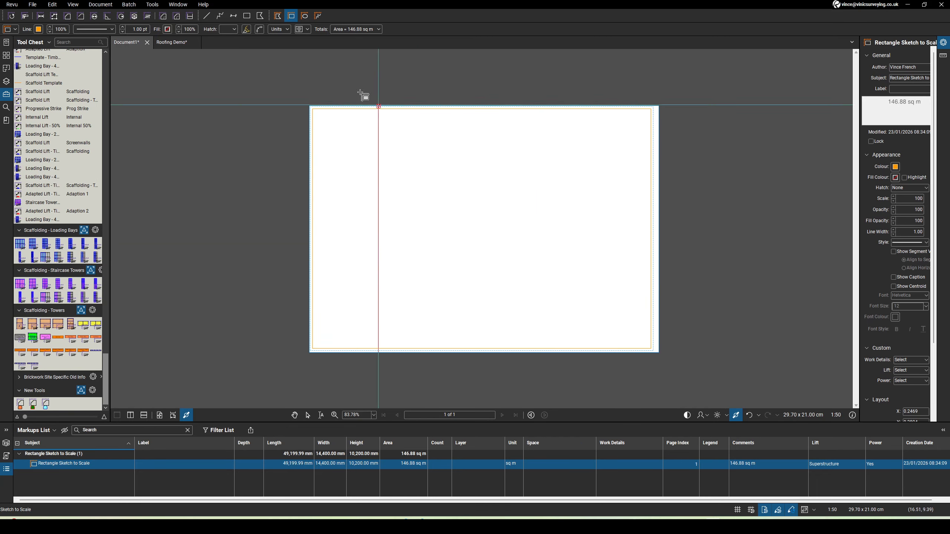
# Step: Draw one line along the rectangle's top edge and another along its left edge, corner to corner
pyautogui.click(205, 16)
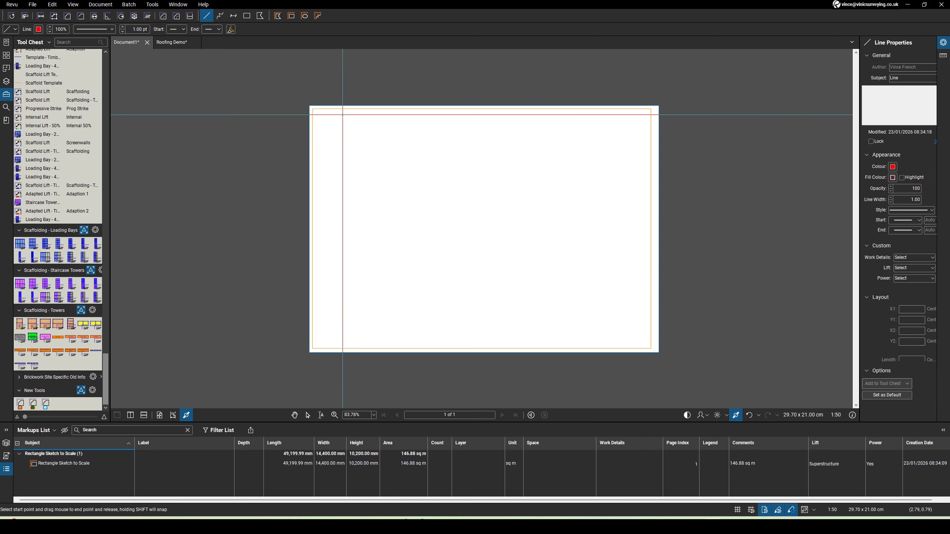
pyautogui.click(313, 110)
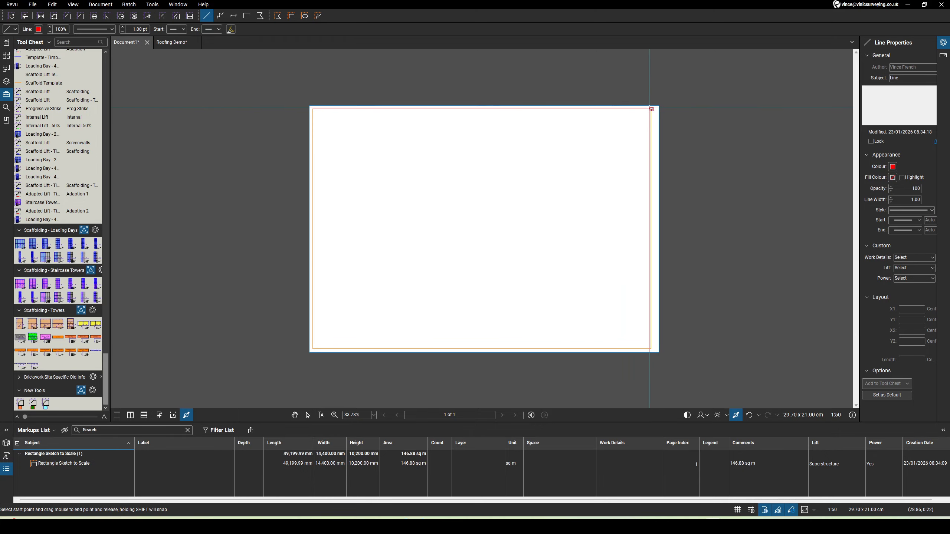
pyautogui.click(652, 109)
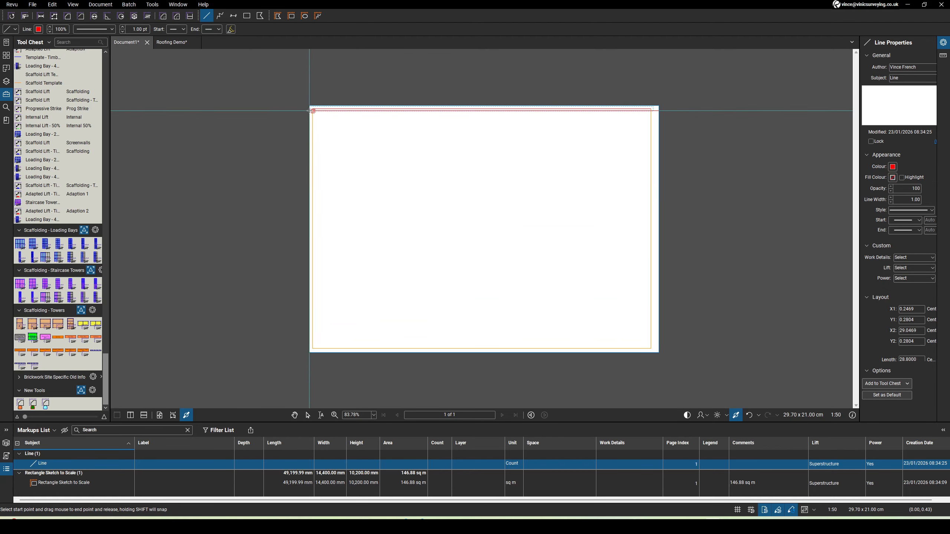
pyautogui.moveTo(312, 109)
pyautogui.mouseDown()
pyautogui.moveTo(320, 340)
pyautogui.moveTo(311, 350)
pyautogui.mouseUp()
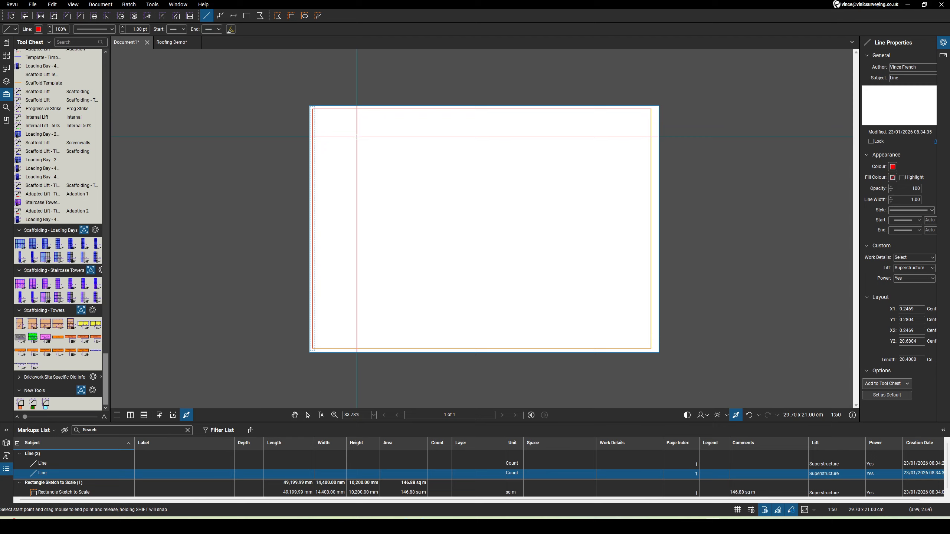
pyautogui.scroll(1, 332, 124)
pyautogui.rightClick(332, 123)
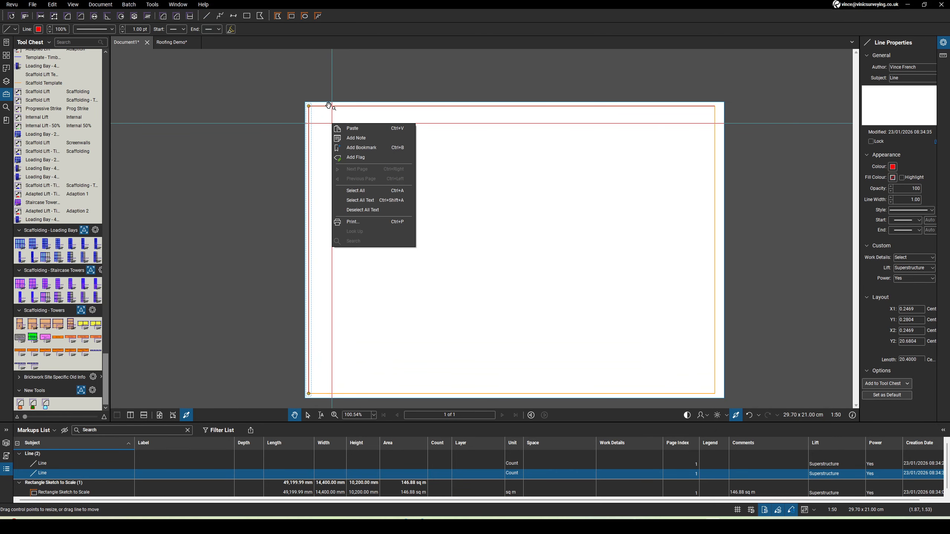
# Step: Delete the orange guide rectangle, keeping the two red lines
pyautogui.click(716, 191)
pyautogui.click(715, 189)
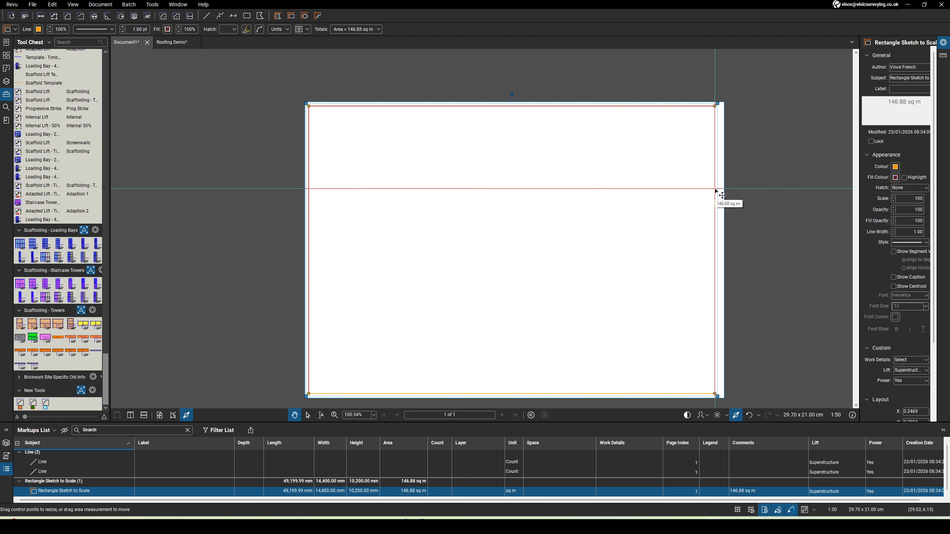
pyautogui.press('Delete')
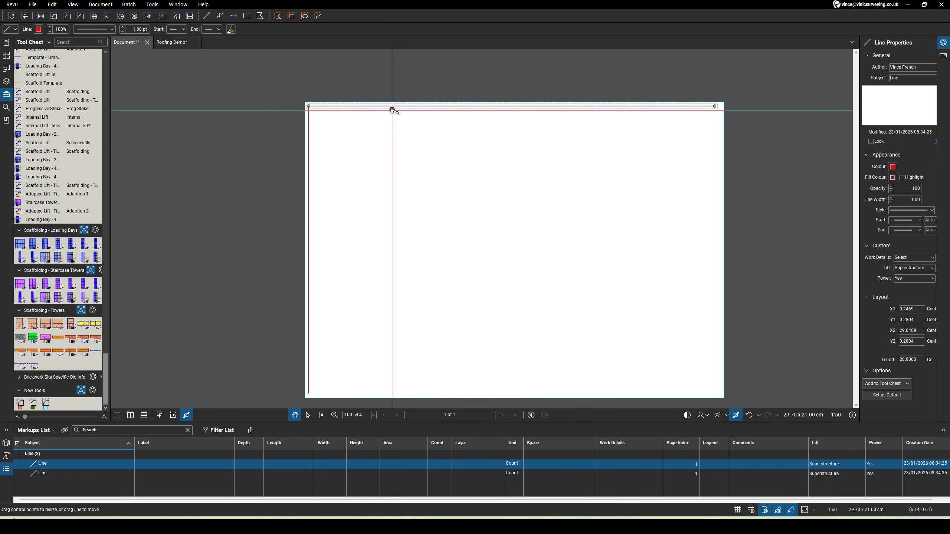
# Step: Multiply the horizontal top line downward at 0.6 m spacing with 17 copies
pyautogui.rightClick(376, 107)
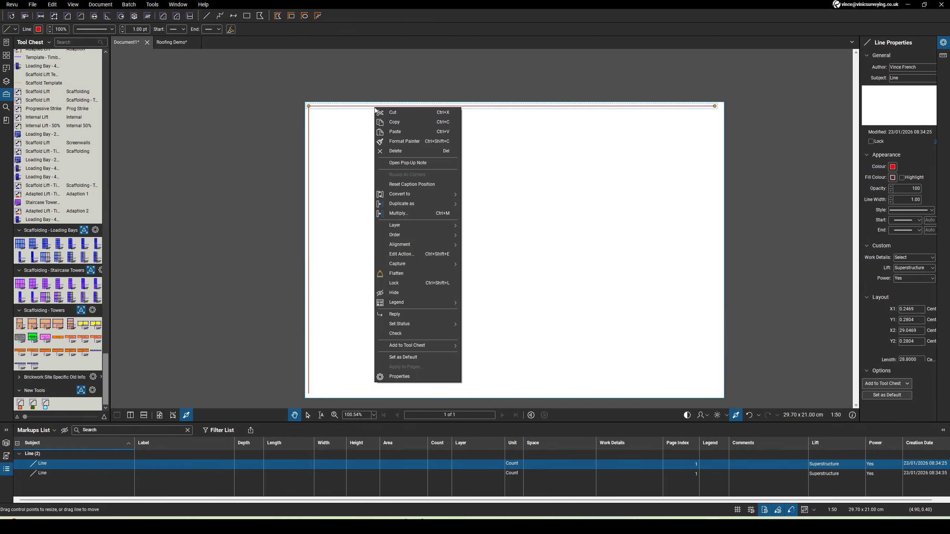
pyautogui.click(424, 219)
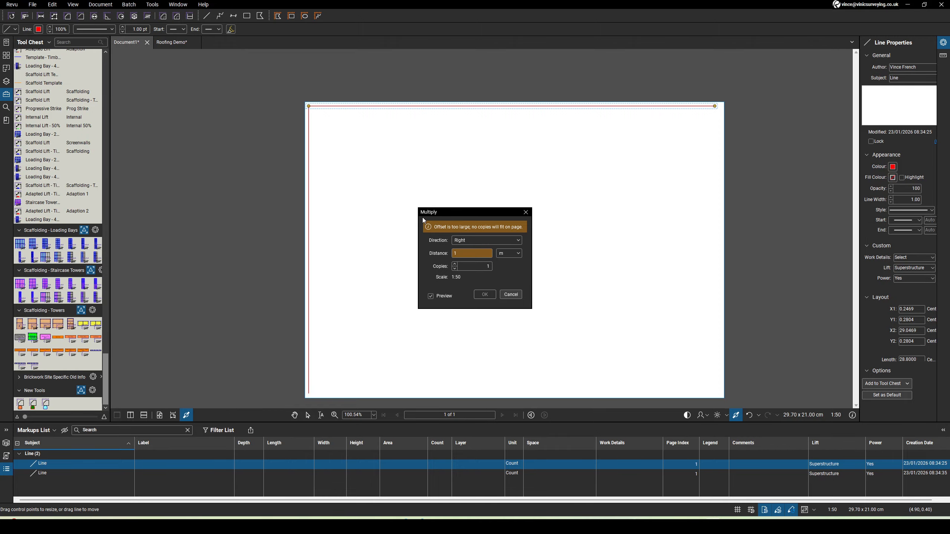
pyautogui.click(499, 243)
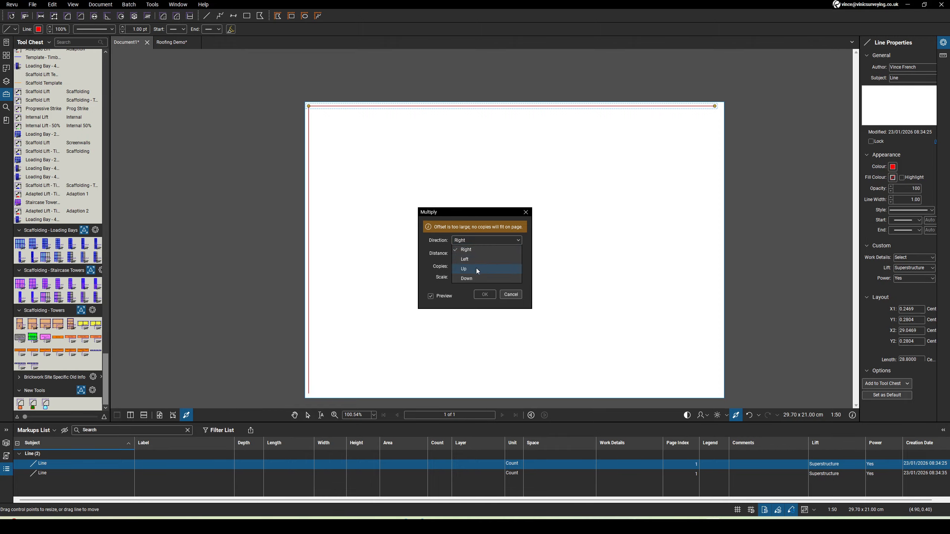
pyautogui.click(474, 278)
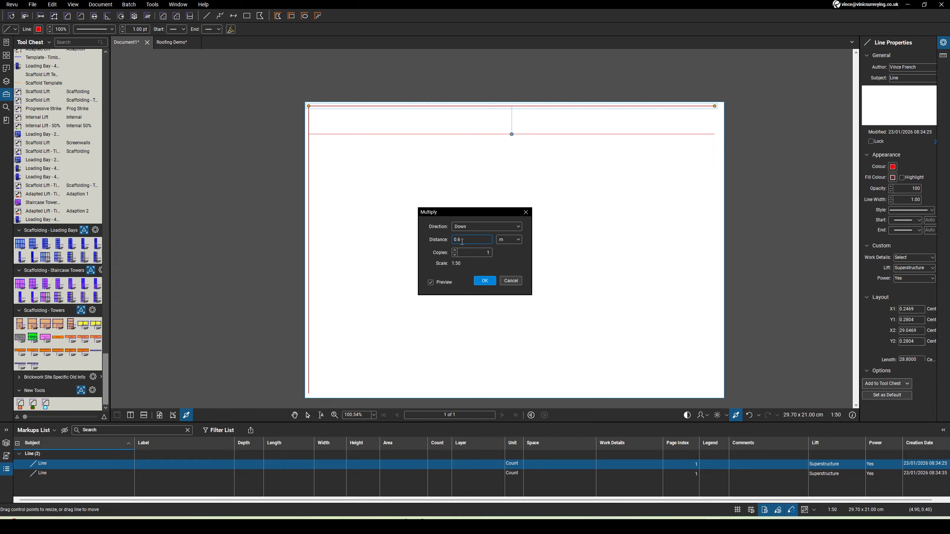
pyautogui.write('0')
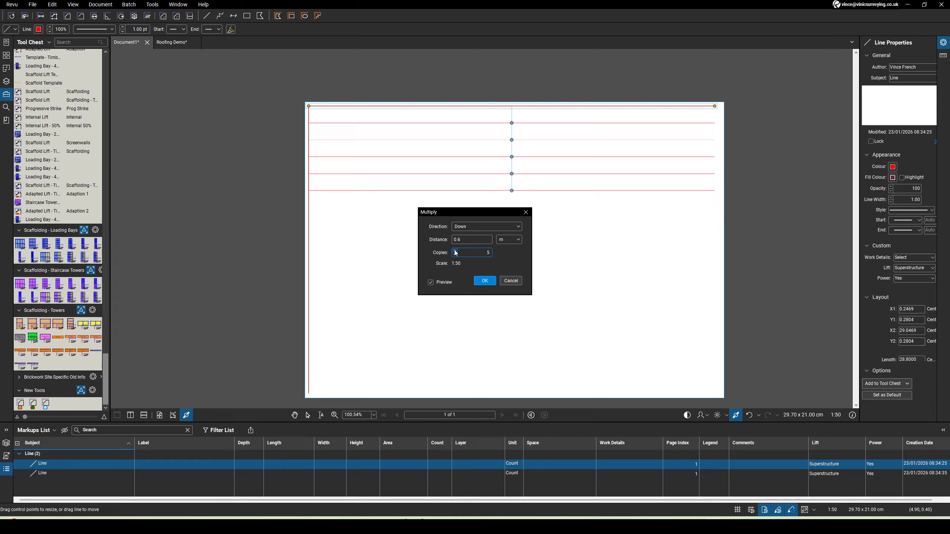
pyautogui.click(455, 251)
pyautogui.click(455, 251)
pyautogui.click(455, 251)
pyautogui.click(455, 250)
pyautogui.click(455, 250)
pyautogui.click(455, 250)
pyautogui.click(455, 250)
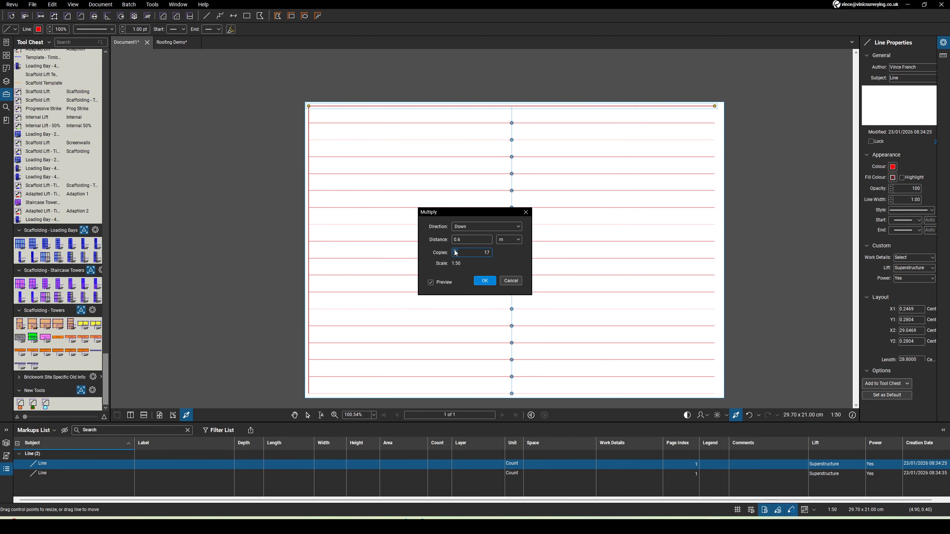
pyautogui.click(485, 281)
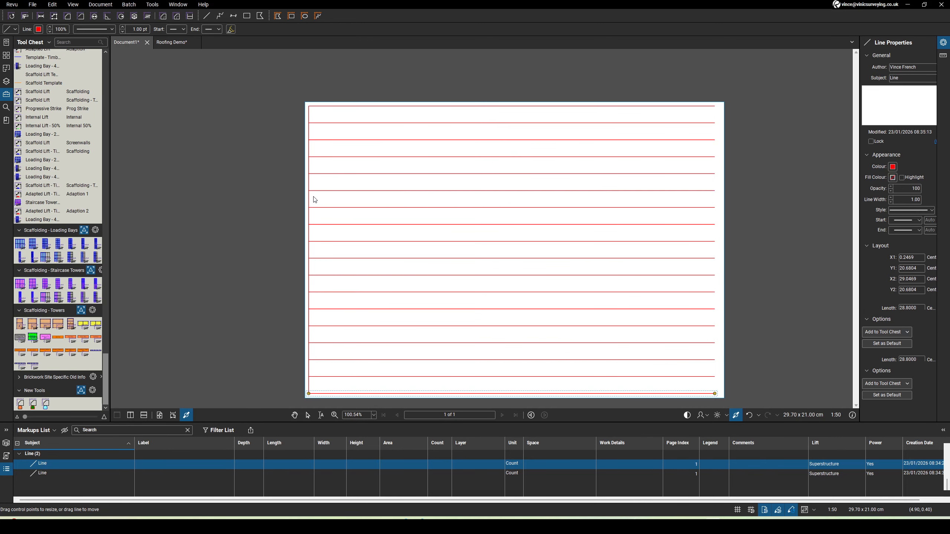
# Step: Multiply the vertical left line to the right at 0.6 m spacing with 24 copies
pyautogui.click(309, 201)
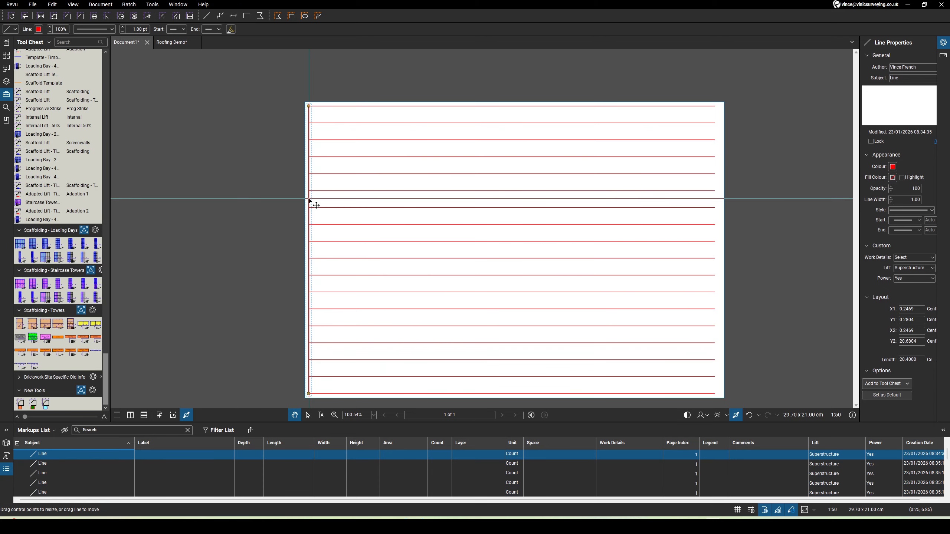
pyautogui.rightClick(309, 201)
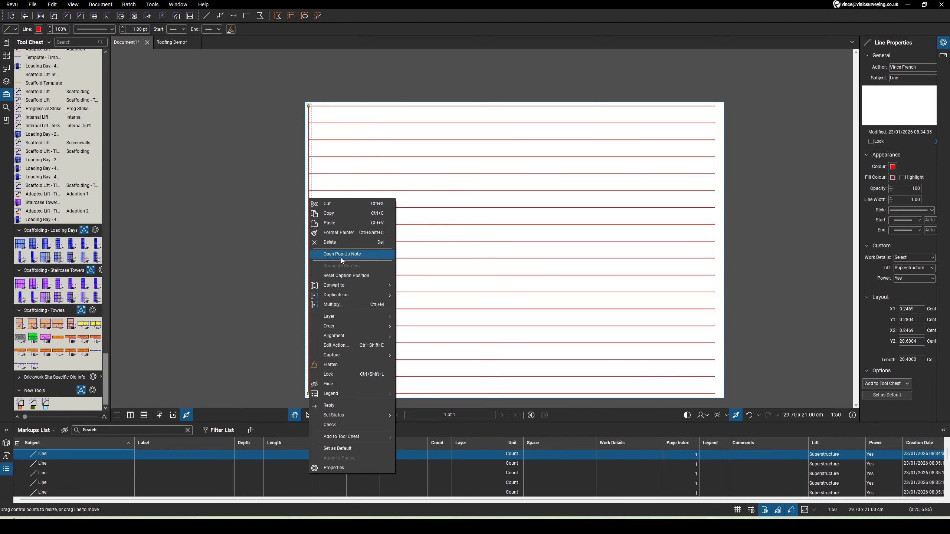
pyautogui.click(351, 305)
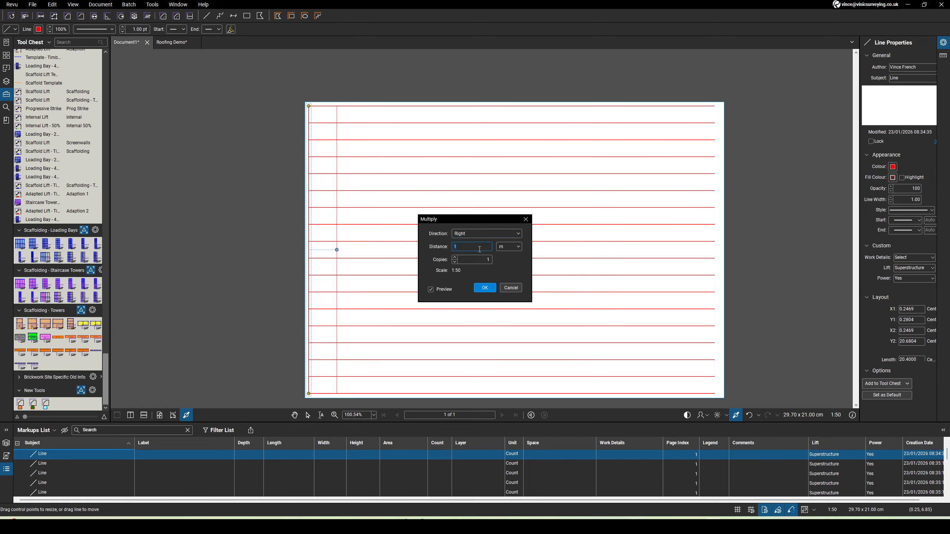
pyautogui.click(455, 257)
pyautogui.click(455, 257)
pyautogui.click(455, 257)
pyautogui.click(455, 258)
pyautogui.click(455, 258)
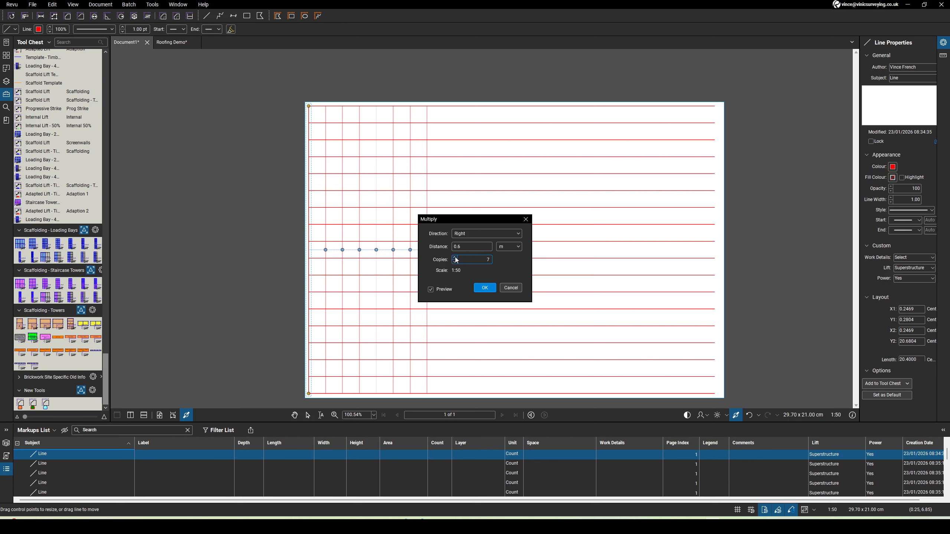
pyautogui.click(455, 258)
pyautogui.click(455, 258)
pyautogui.click(455, 258)
pyautogui.click(455, 258)
pyautogui.click(456, 258)
pyautogui.click(455, 258)
pyautogui.click(455, 258)
pyautogui.click(455, 258)
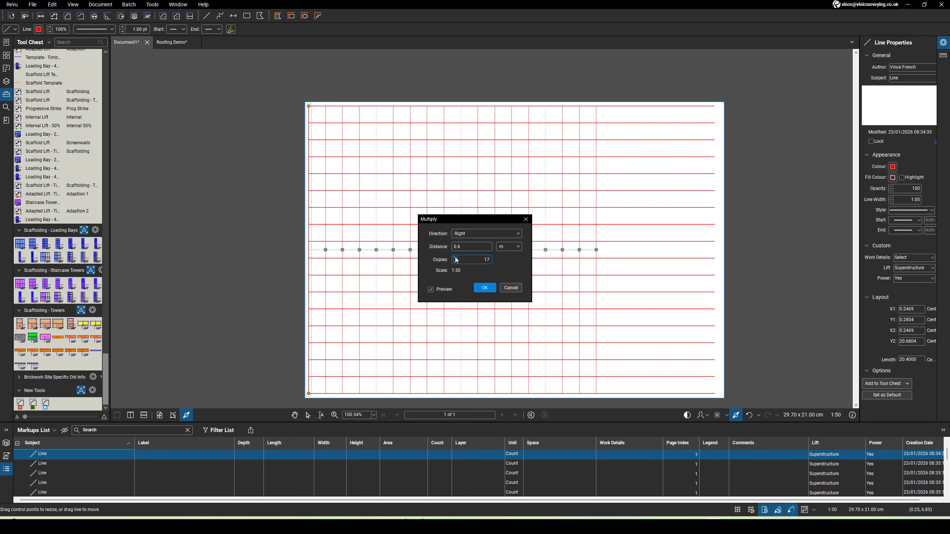
pyautogui.click(455, 258)
pyautogui.click(455, 258)
pyautogui.click(456, 258)
pyautogui.click(455, 257)
pyautogui.click(455, 258)
pyautogui.click(455, 258)
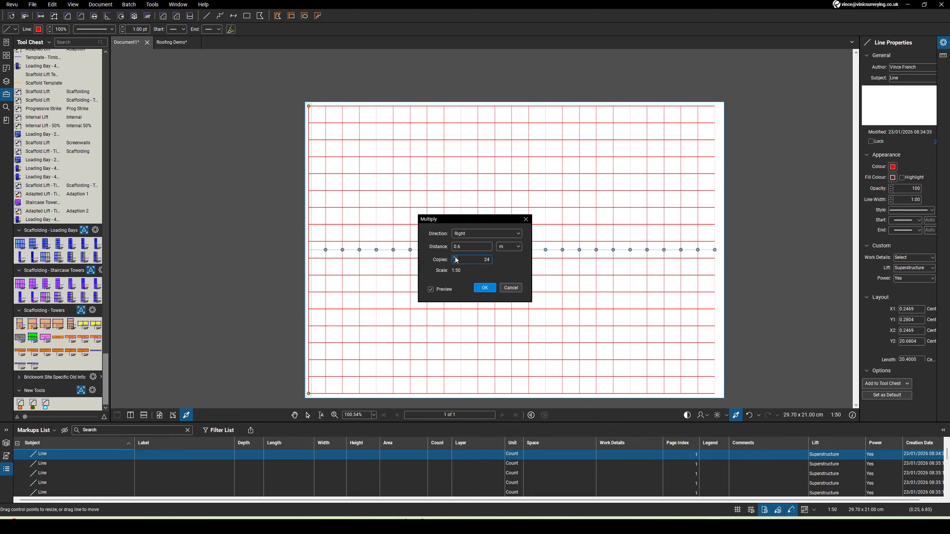
pyautogui.click(486, 288)
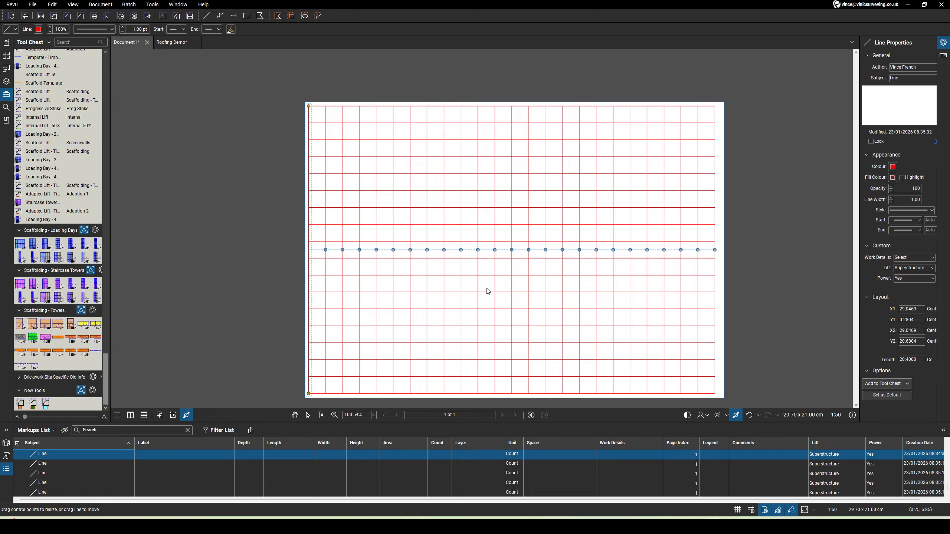
# Step: Group all the grid lines into one markup and turn on Highlight for the group
pyautogui.hotkey('ctrl', 'a')
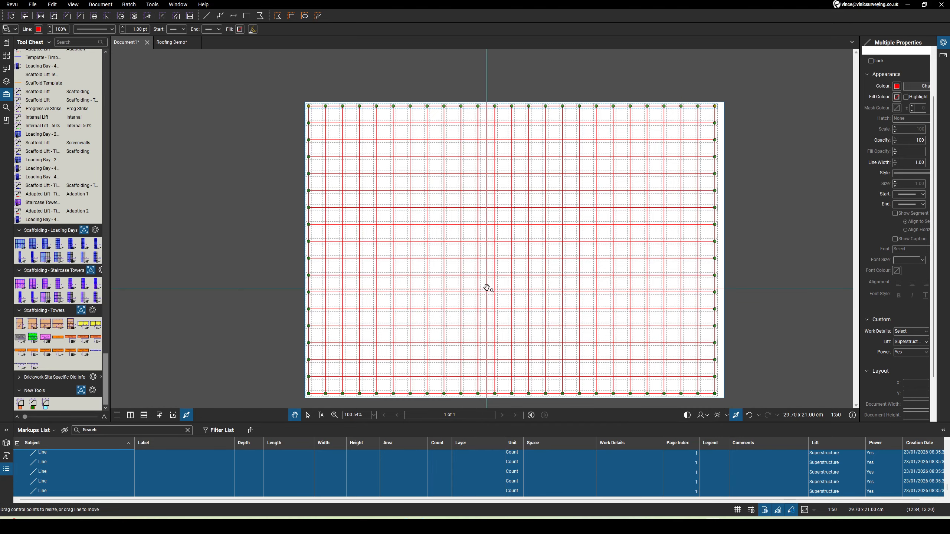
pyautogui.hotkey('ctrl', 'g')
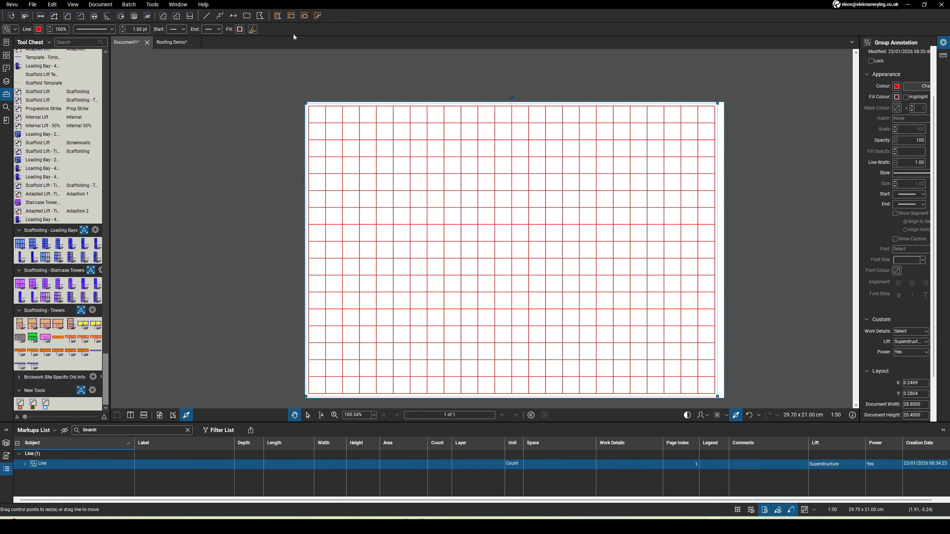
pyautogui.click(256, 30)
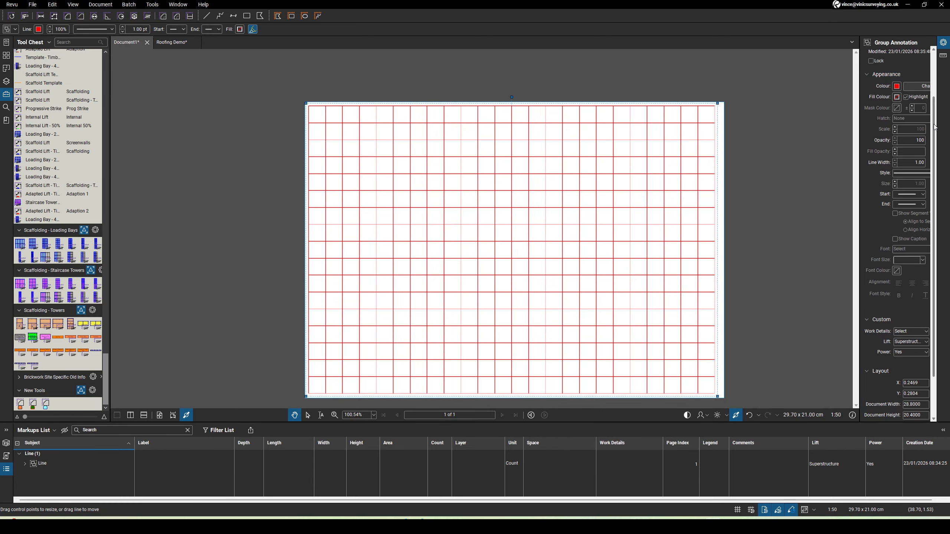
# Step: Change the grouped grid's subject to "Grid - 600x600mm"
pyautogui.scroll(3, 935, 80)
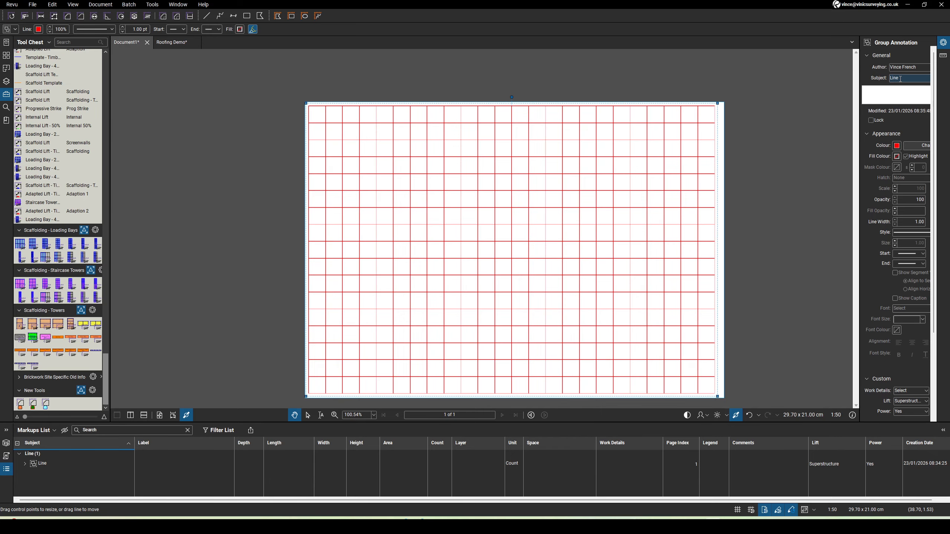
pyautogui.moveTo(901, 79); pyautogui.dragTo(874, 80)
pyautogui.write('G')
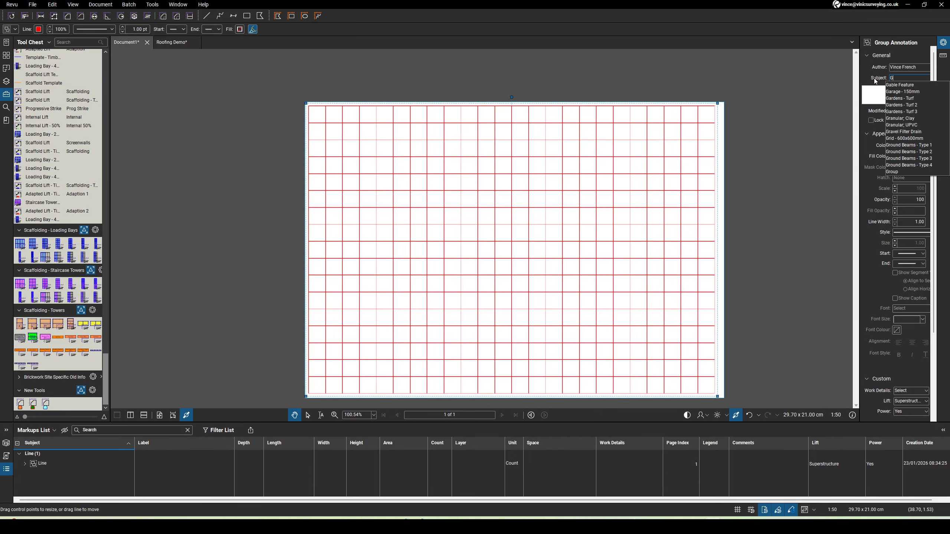
pyautogui.write('rid - 600x600mm')
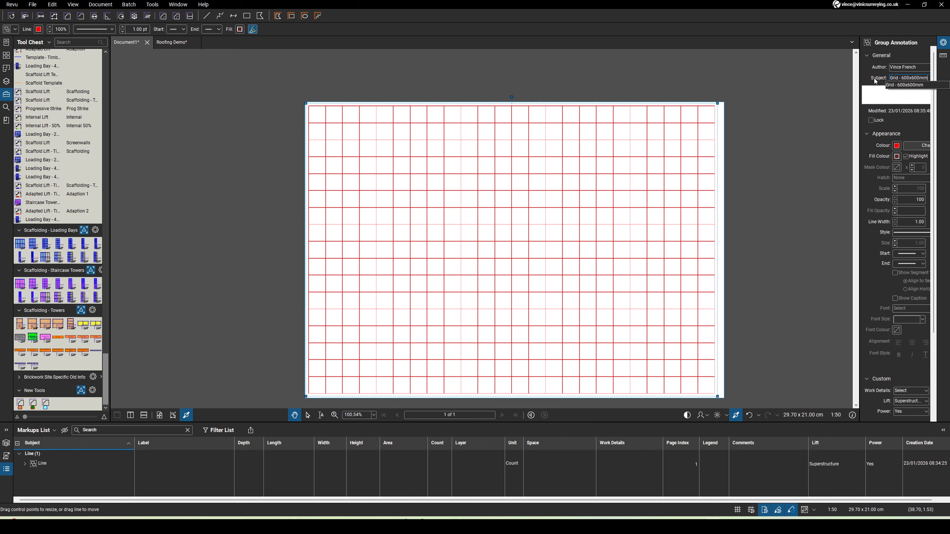
pyautogui.press('Return')
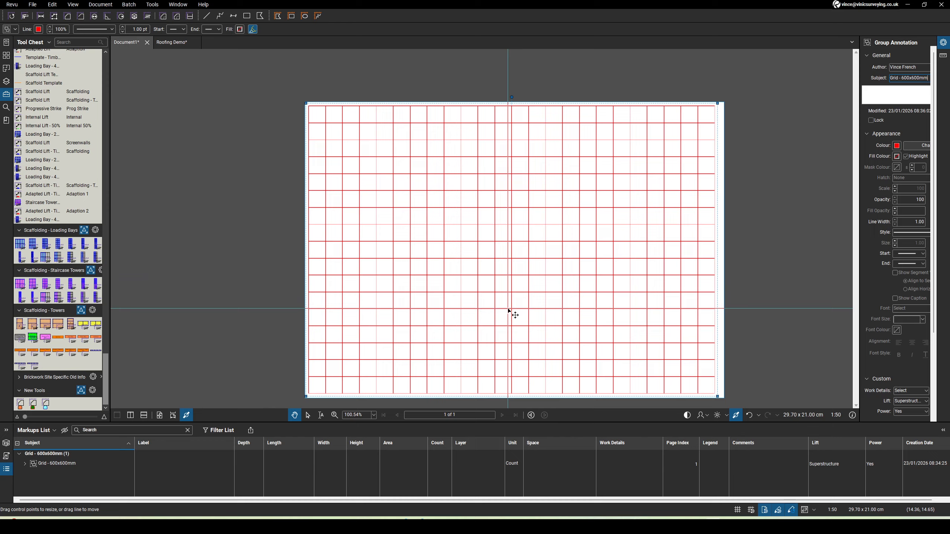
# Step: Assign the grouped grid to a new layer named "Temp Grids"
pyautogui.rightClick(509, 312)
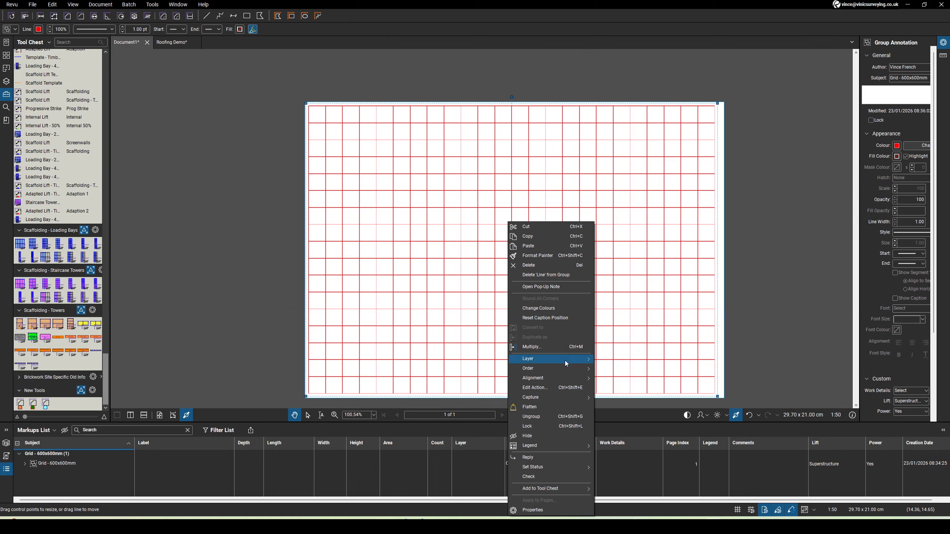
pyautogui.moveTo(564, 361)
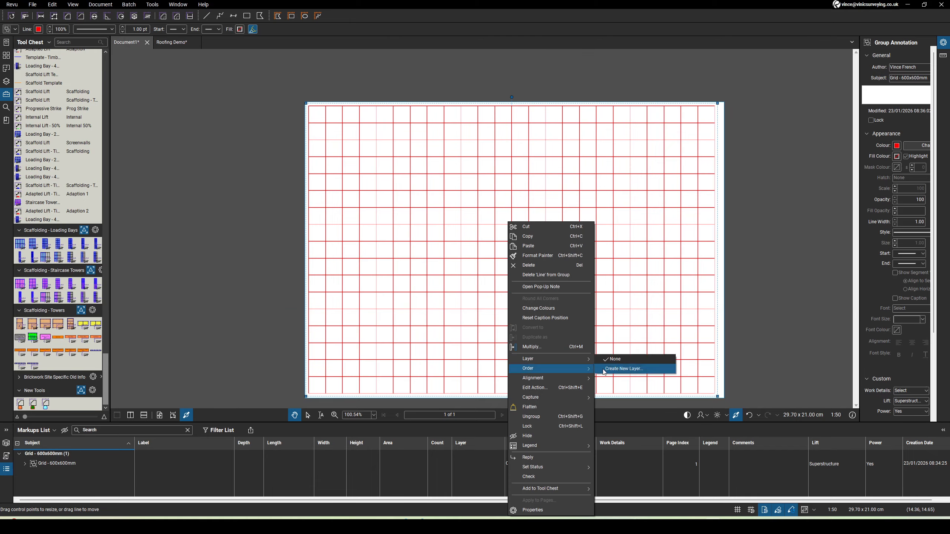
pyautogui.click(624, 369)
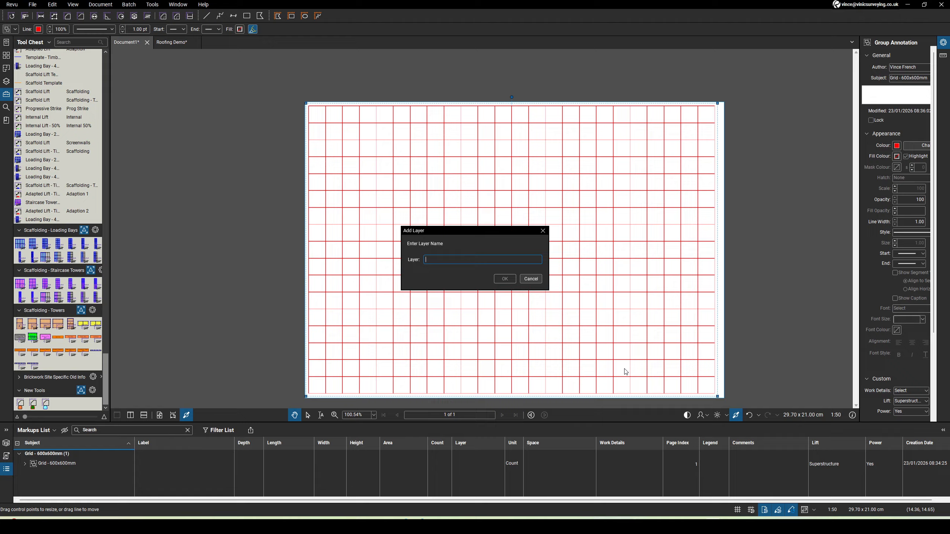
pyautogui.write('Temp Grids')
pyautogui.click(505, 280)
pyautogui.click(505, 279)
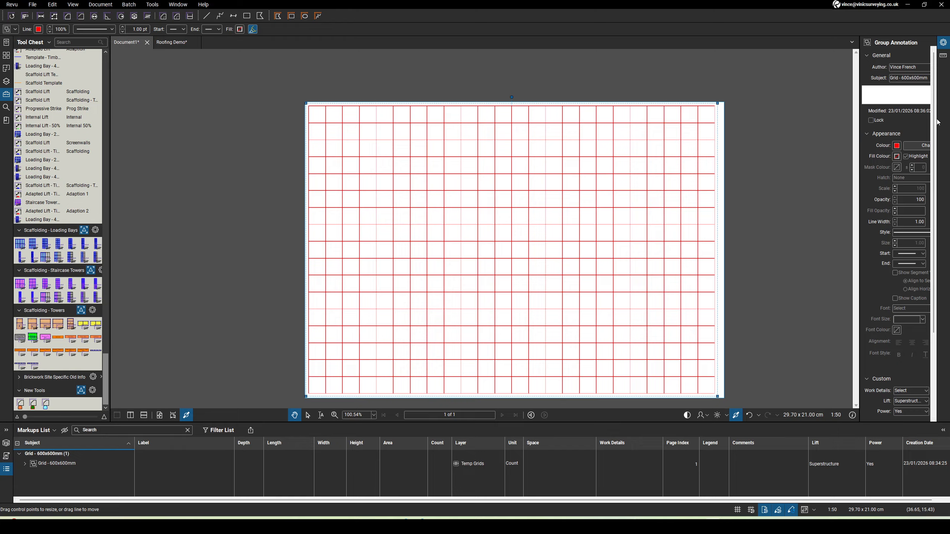
# Step: Add the grouped 600x600mm grid to the New Tools tool set
pyautogui.moveTo(935, 123); pyautogui.dragTo(942, 205)
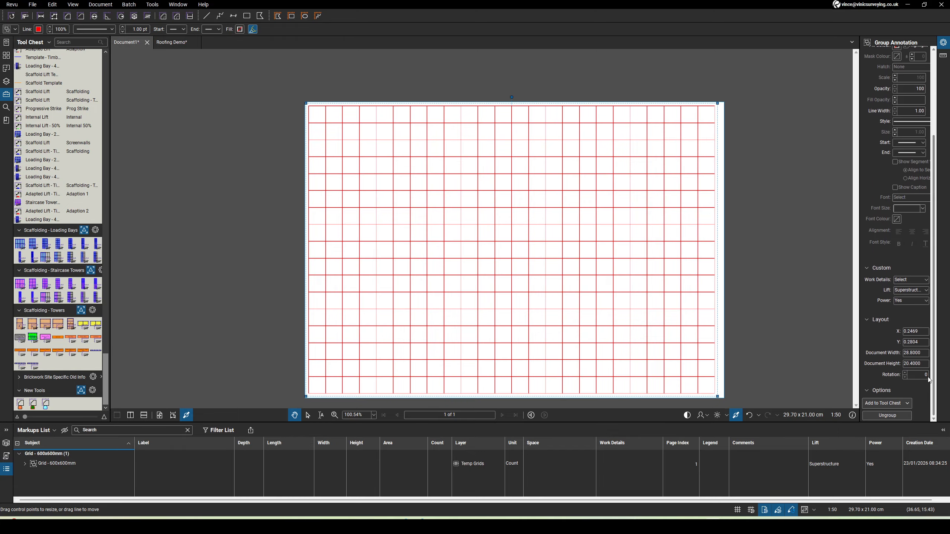
pyautogui.click(902, 405)
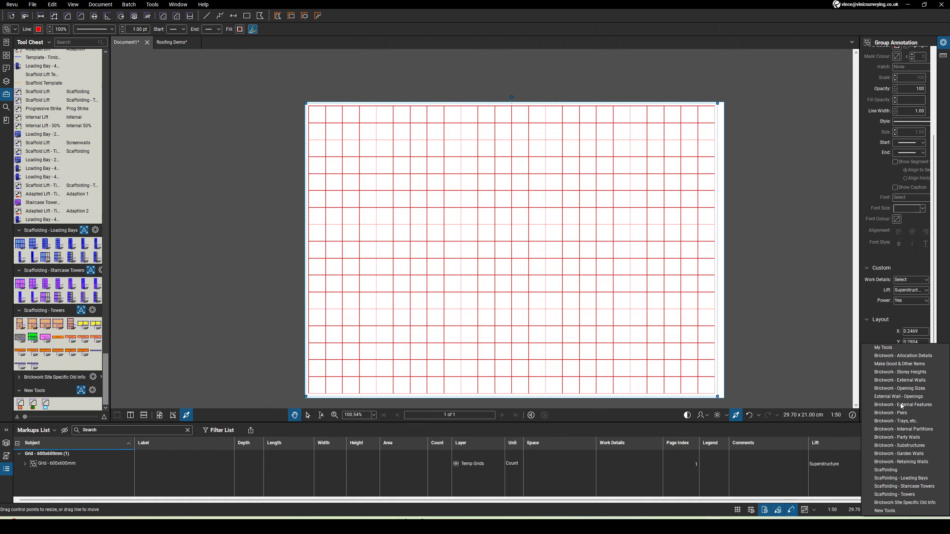
pyautogui.click(899, 511)
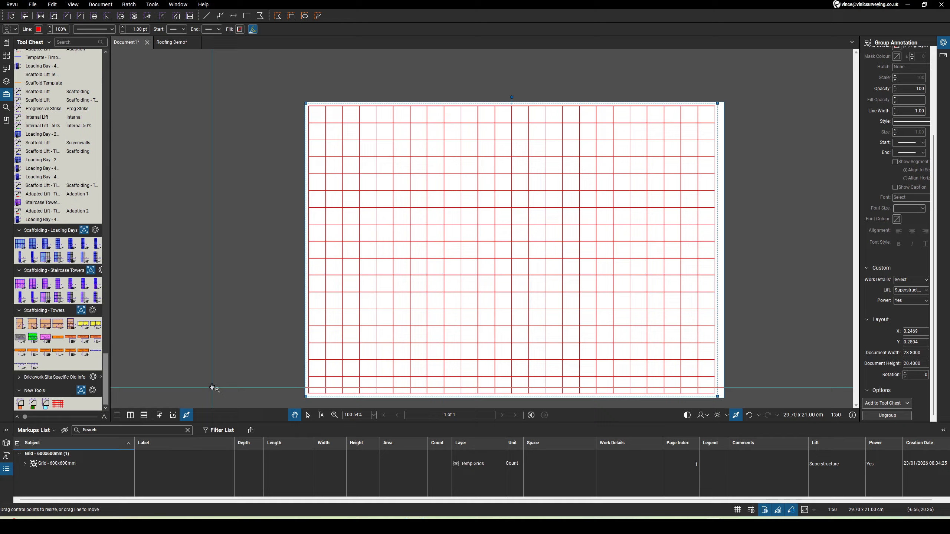
# Step: Switch to the Roofing Demo document and place the saved grid tool over the Plot 11 and 12 roof plan
pyautogui.click(173, 42)
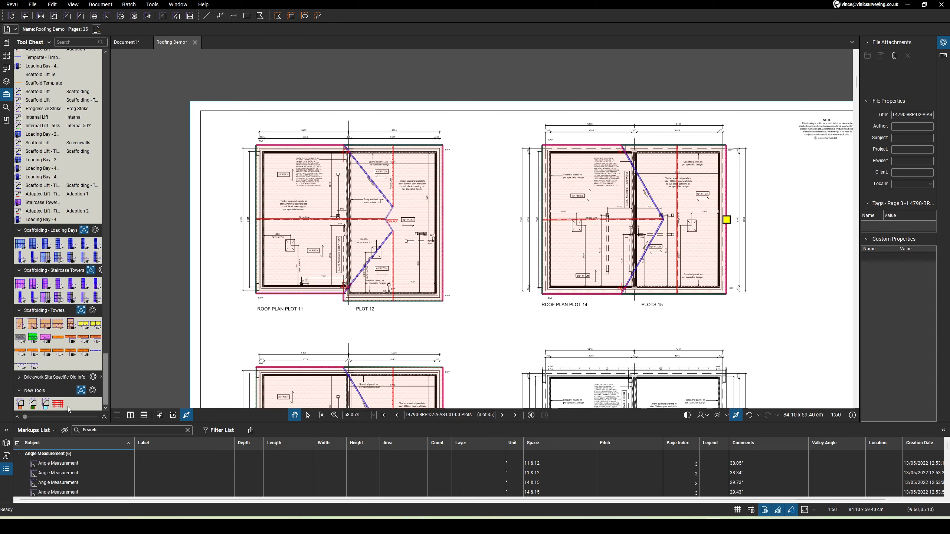
pyautogui.click(61, 405)
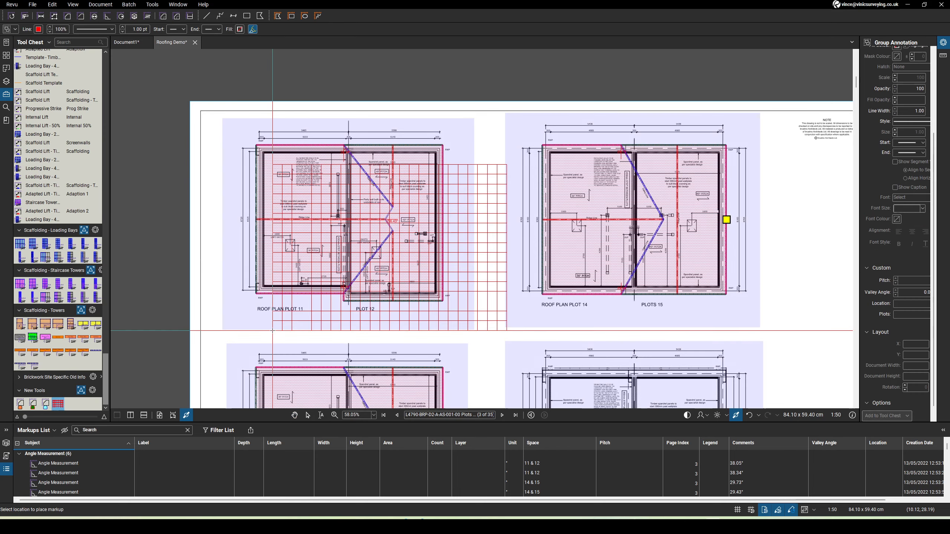
pyautogui.scroll(1, 227, 306)
pyautogui.scroll(1, 227, 306)
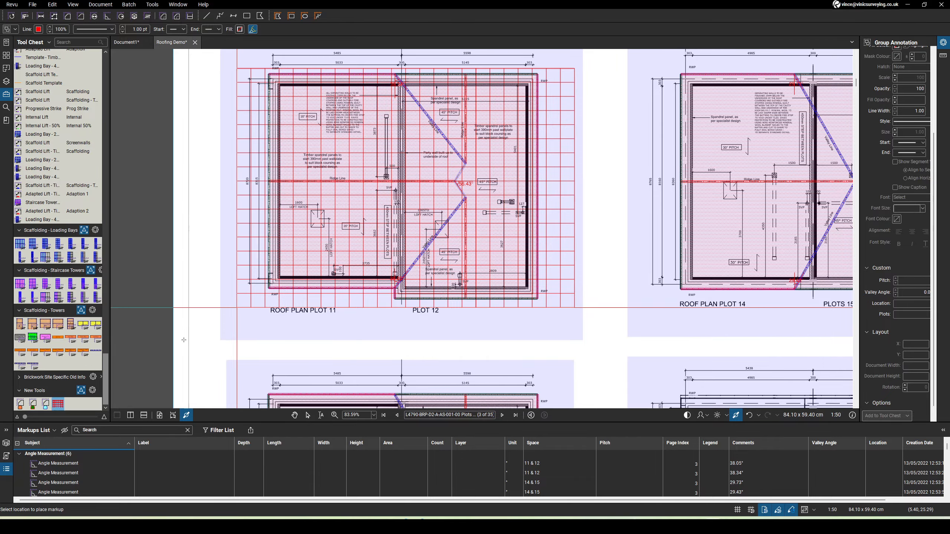
pyautogui.scroll(-1, 286, 382)
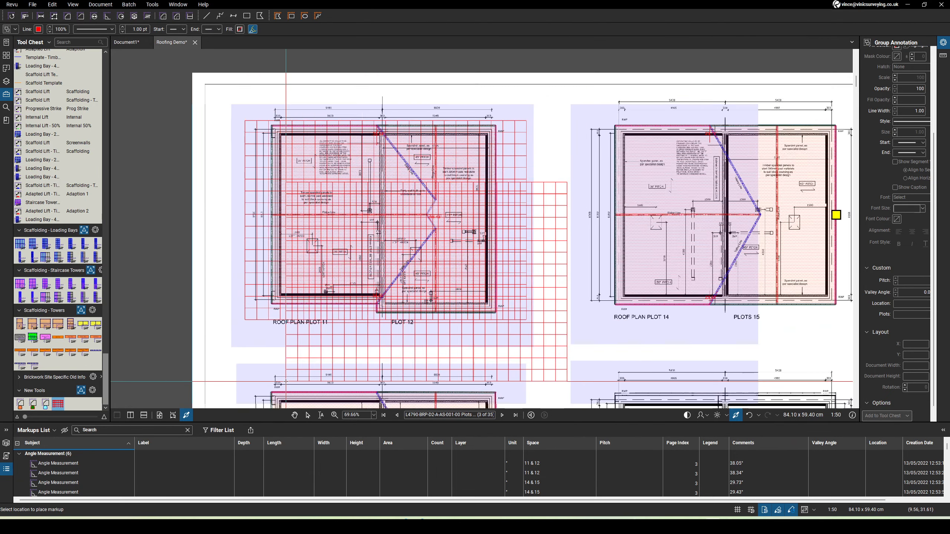
pyautogui.scroll(-1, 286, 382)
pyautogui.press('Escape')
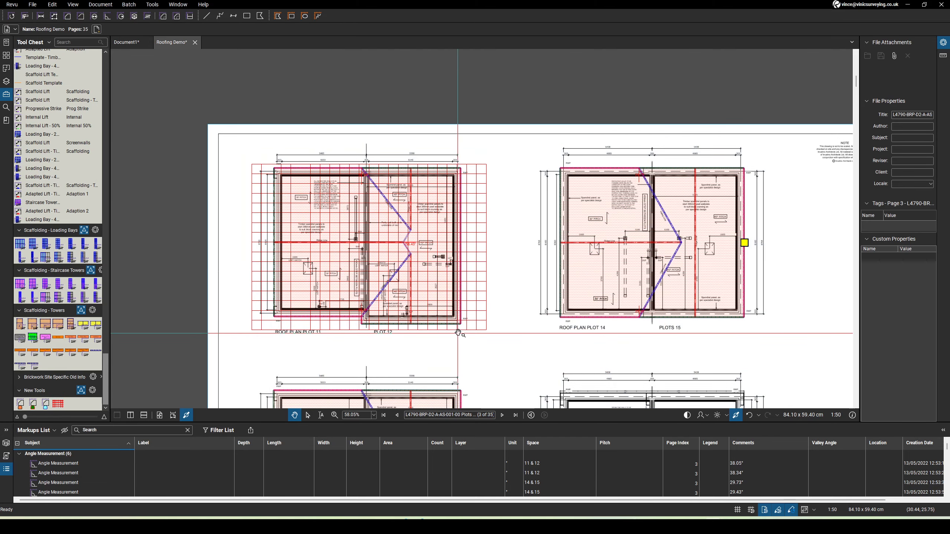
# Step: Select the placed grid, then hide the Temp Grids layer and show it again
pyautogui.click(476, 329)
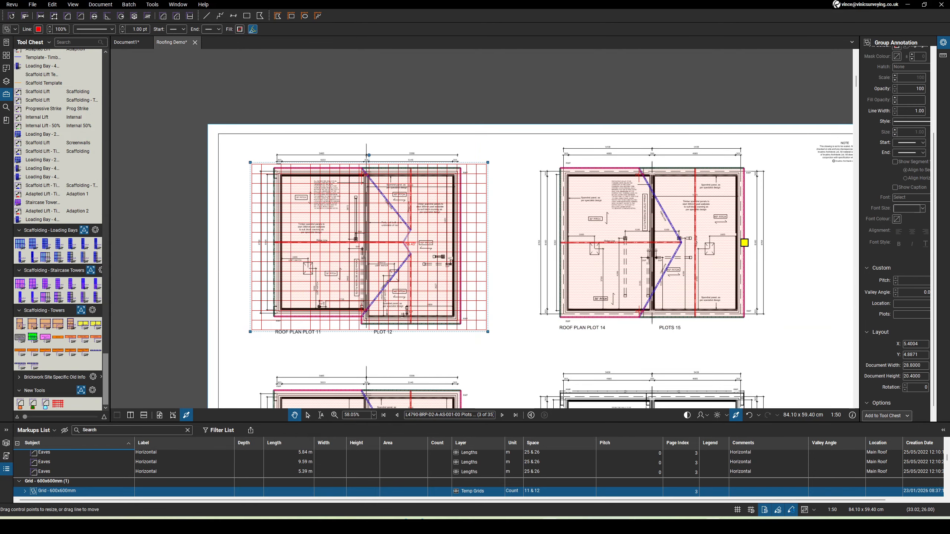
pyautogui.click(456, 491)
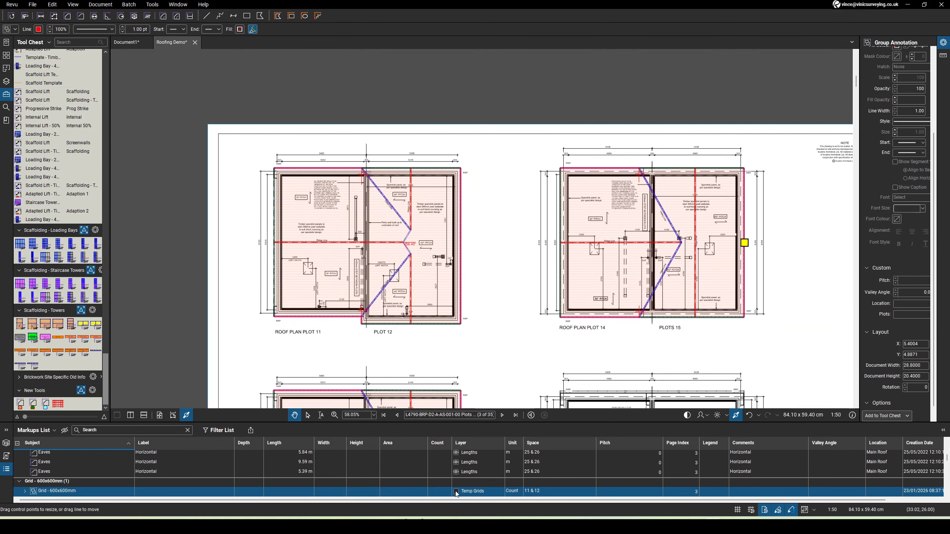
pyautogui.click(456, 491)
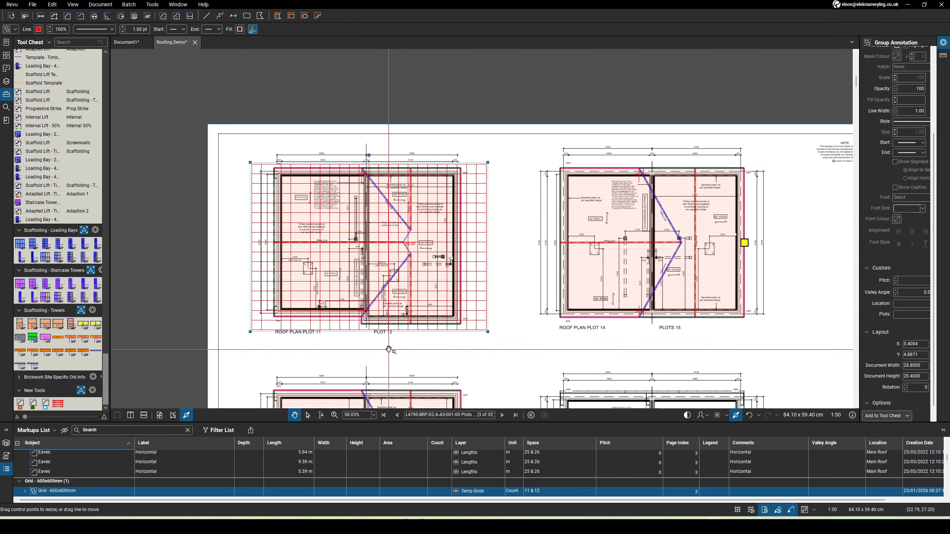
pyautogui.scroll(-2, 388, 350)
pyautogui.scroll(2, 402, 370)
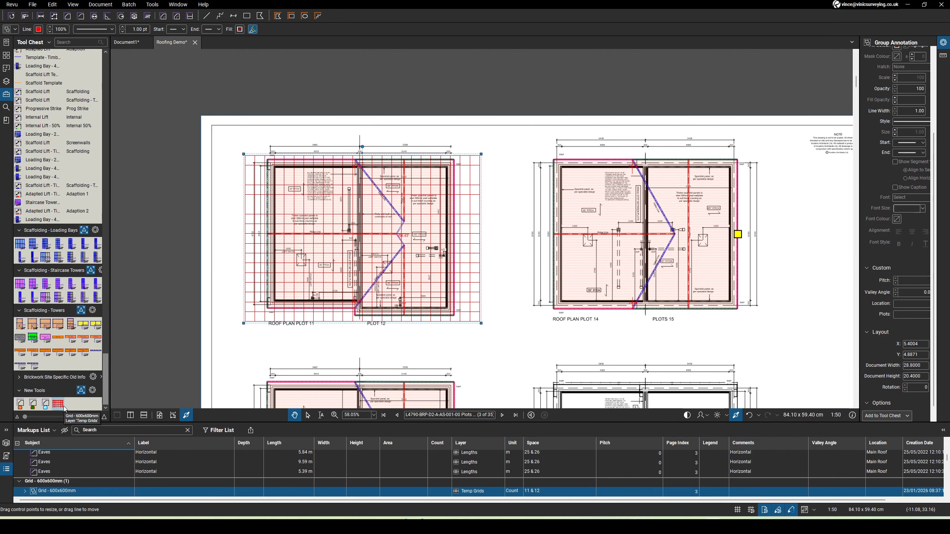
# Step: Go to the 1:500 materials site plan on page 1 and place the saved grid over the brown-edged building just west of plot 28
pyautogui.click(397, 415)
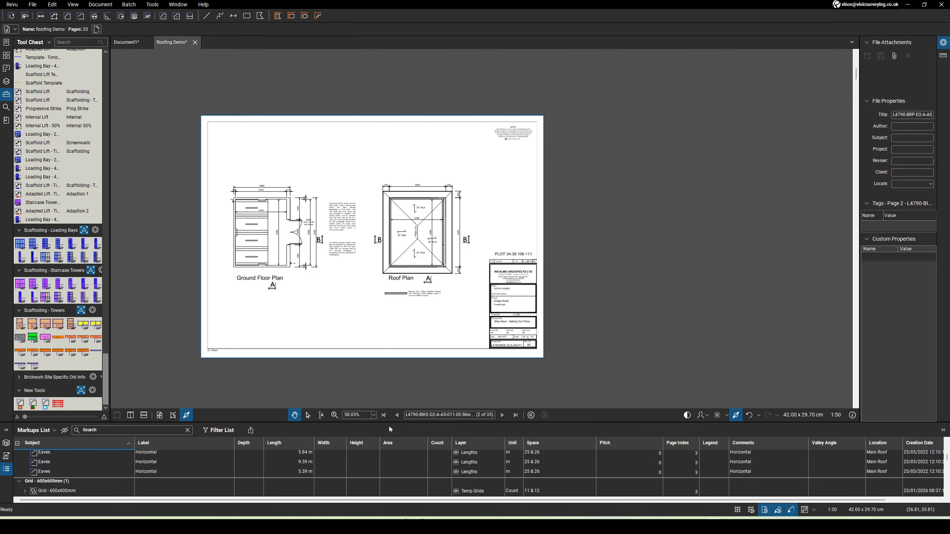
pyautogui.click(397, 415)
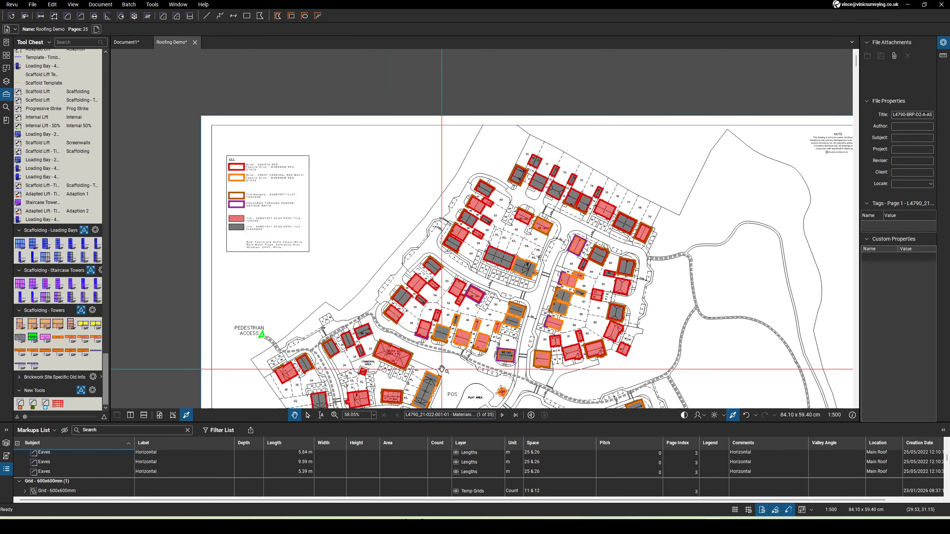
pyautogui.scroll(-2, 443, 356)
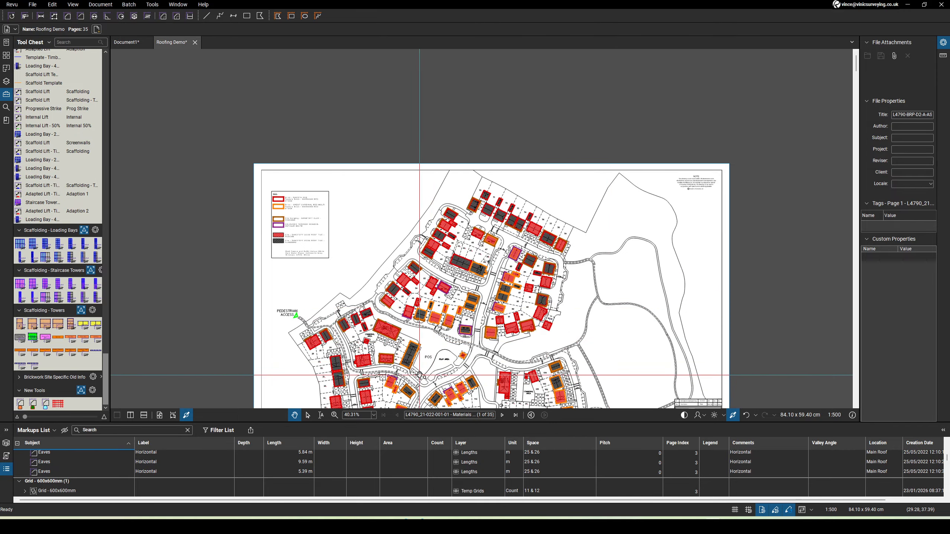
pyautogui.scroll(-3, 426, 212)
pyautogui.scroll(5, 418, 296)
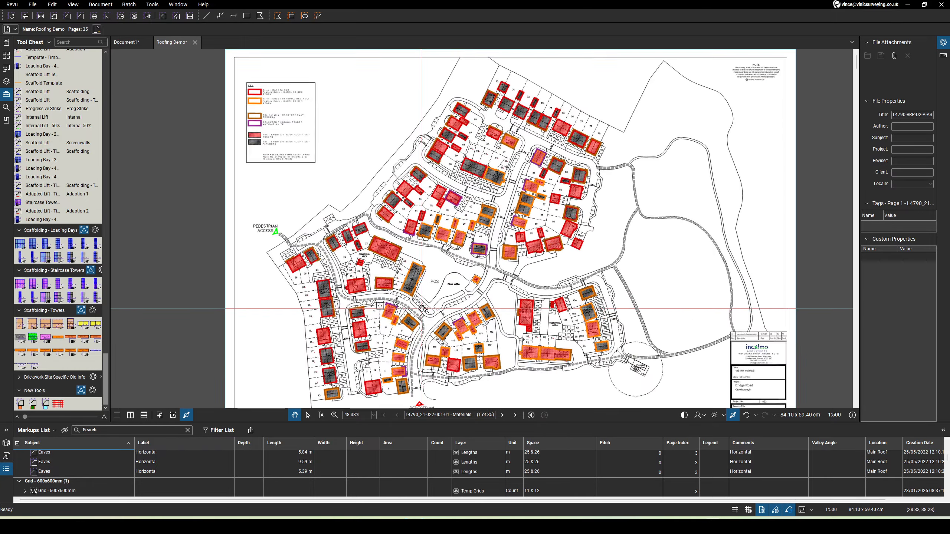
pyautogui.scroll(-3, 337, 273)
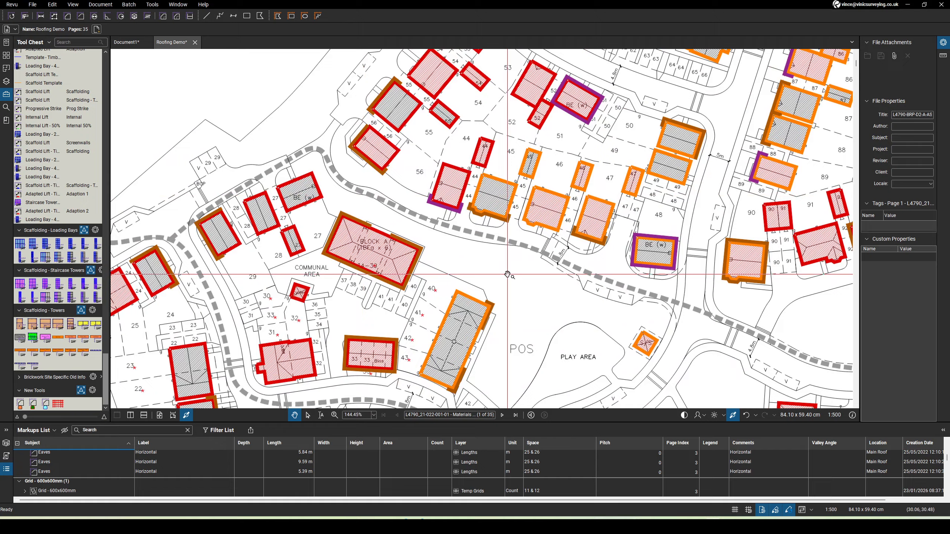
pyautogui.scroll(4, 329, 277)
pyautogui.scroll(2, 329, 277)
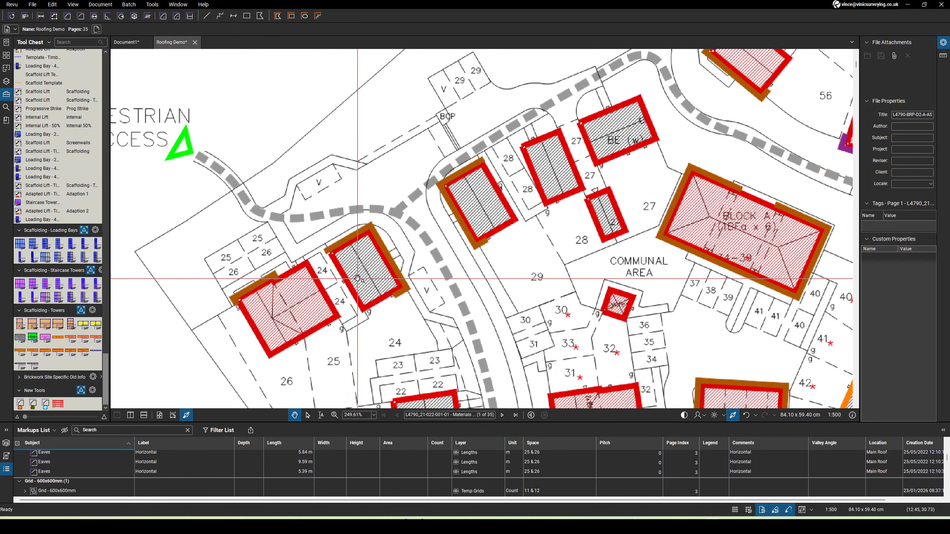
pyautogui.click(58, 404)
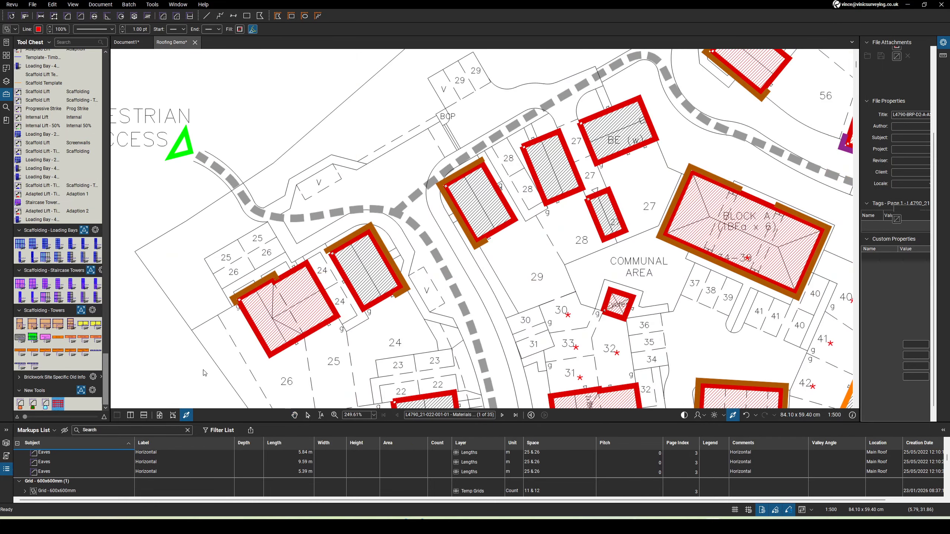
pyautogui.scroll(3, 240, 347)
pyautogui.scroll(-2, 232, 346)
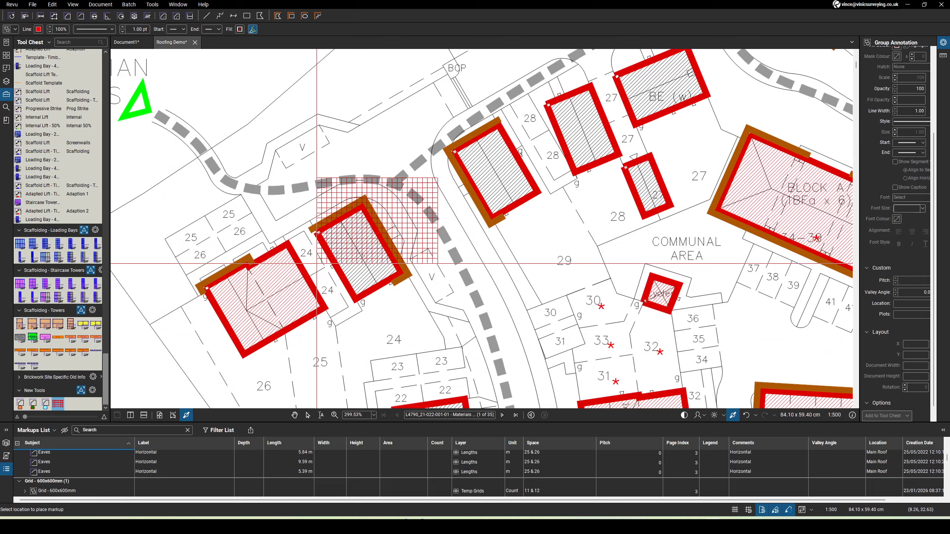
pyautogui.click(431, 216)
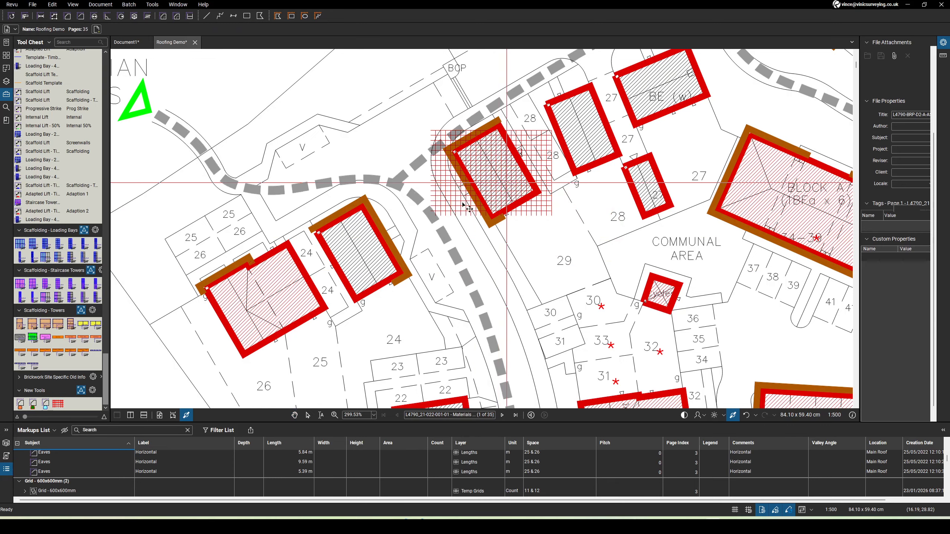
# Step: Select the grid on the site plan and set its rotation to 45 degrees
pyautogui.click(468, 208)
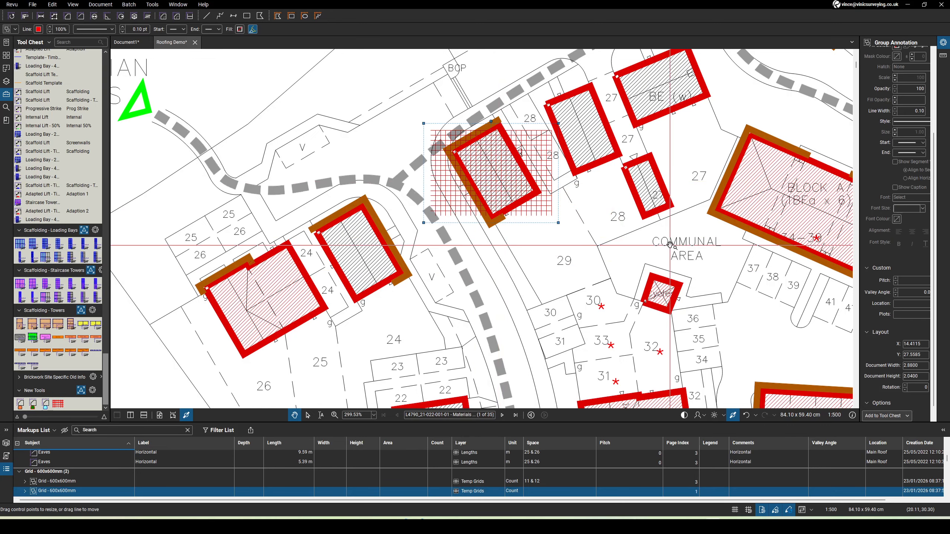
pyautogui.click(905, 386)
pyautogui.click(905, 386)
pyautogui.click(905, 385)
pyautogui.click(906, 385)
pyautogui.click(905, 386)
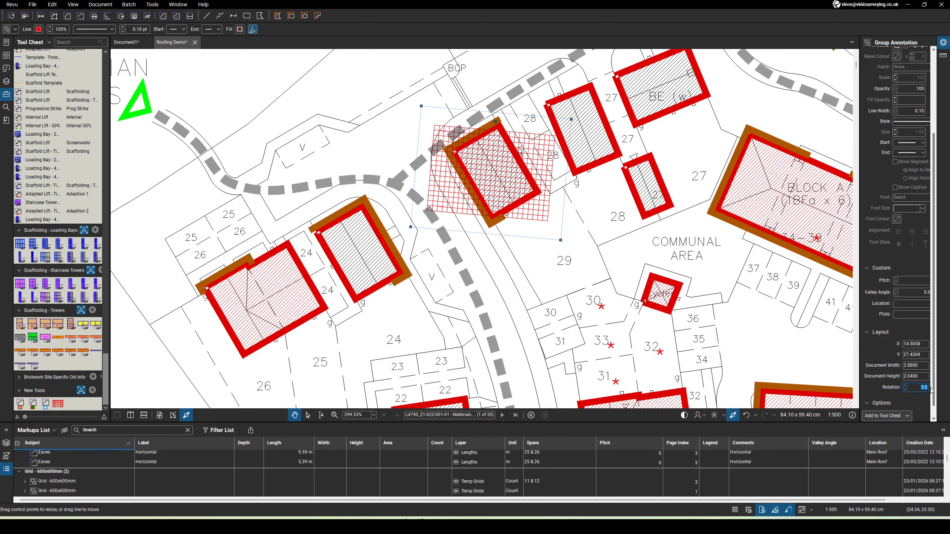
pyautogui.press('Return')
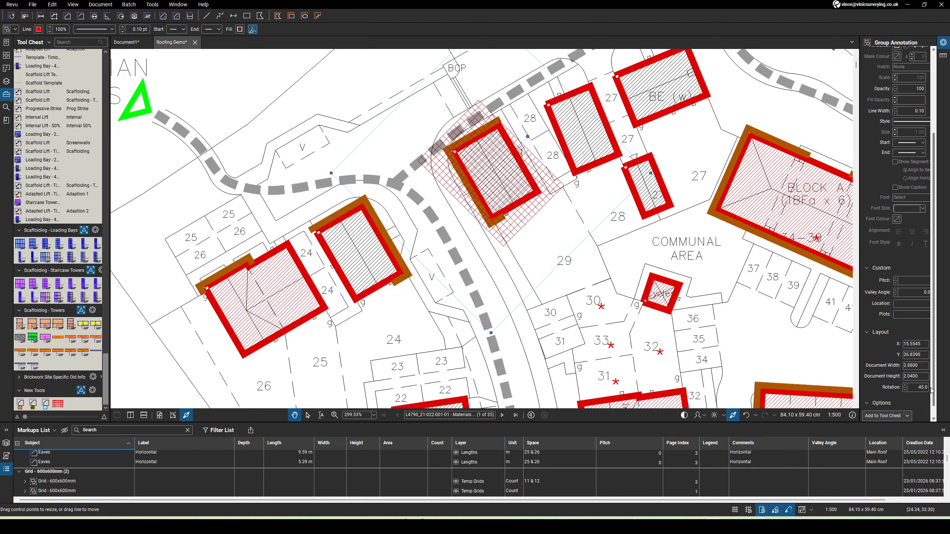
# Step: Increase the grid's rotation in small increments to 64 degrees to suit the angled building
pyautogui.click(905, 386)
pyautogui.click(905, 386)
pyautogui.click(905, 386)
pyautogui.click(905, 386)
pyautogui.click(904, 386)
pyautogui.click(905, 386)
pyautogui.click(905, 385)
pyautogui.click(904, 386)
pyautogui.click(904, 386)
pyautogui.click(905, 386)
pyautogui.click(904, 386)
pyautogui.click(904, 386)
pyautogui.click(904, 386)
pyautogui.click(905, 386)
pyautogui.click(904, 386)
pyautogui.click(905, 386)
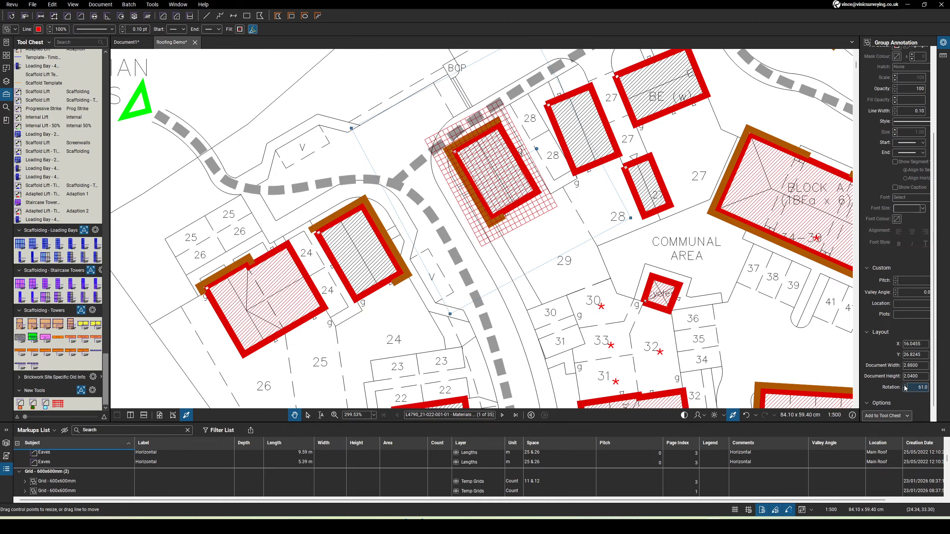
pyautogui.click(905, 386)
pyautogui.click(905, 386)
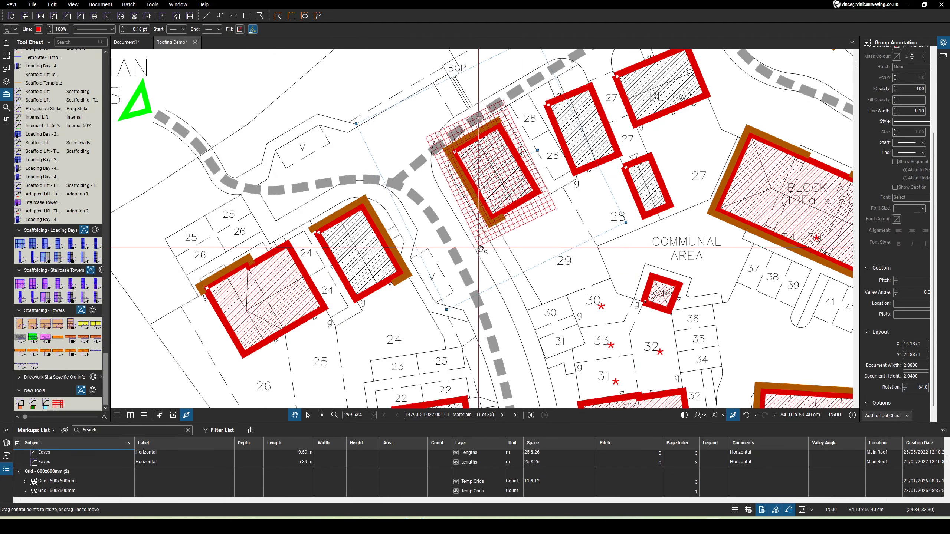